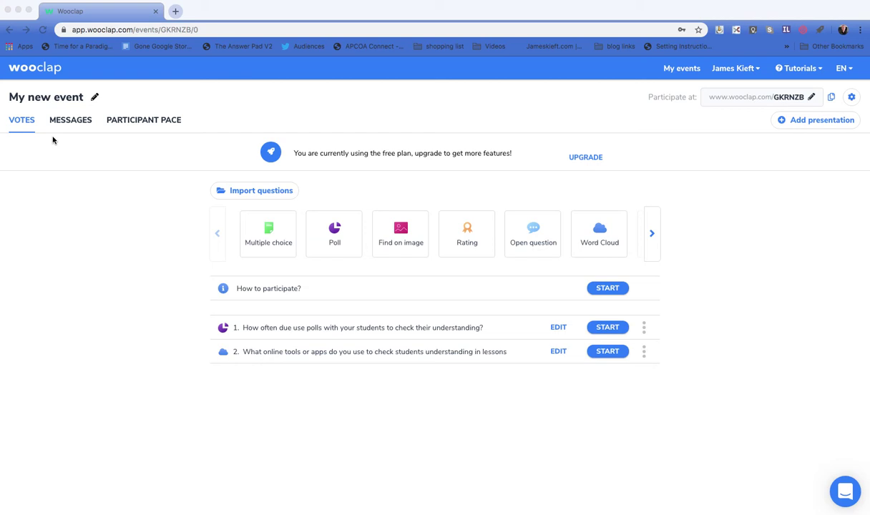
- Review the Education pricing plans (Free, Basic, Pro, Custom), then go back to My Events
{"action": "left_click", "coordinate": [589, 163]}
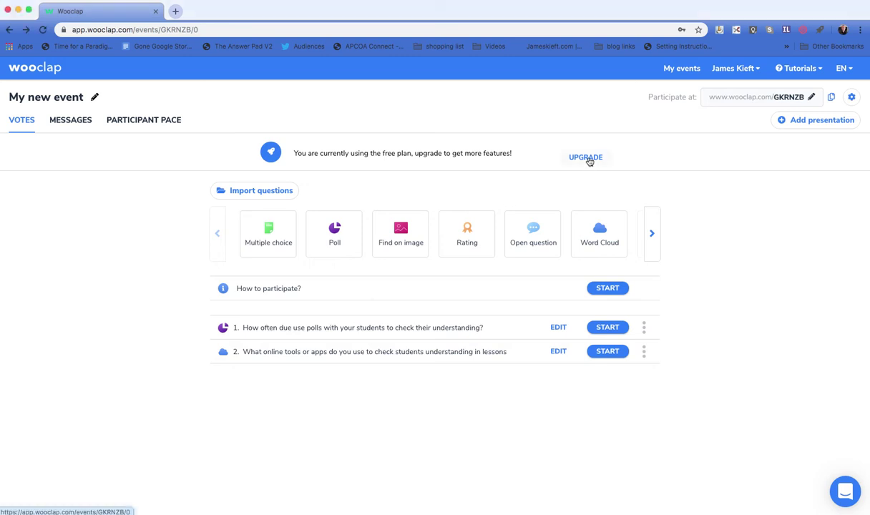
{"action": "left_click", "coordinate": [589, 162]}
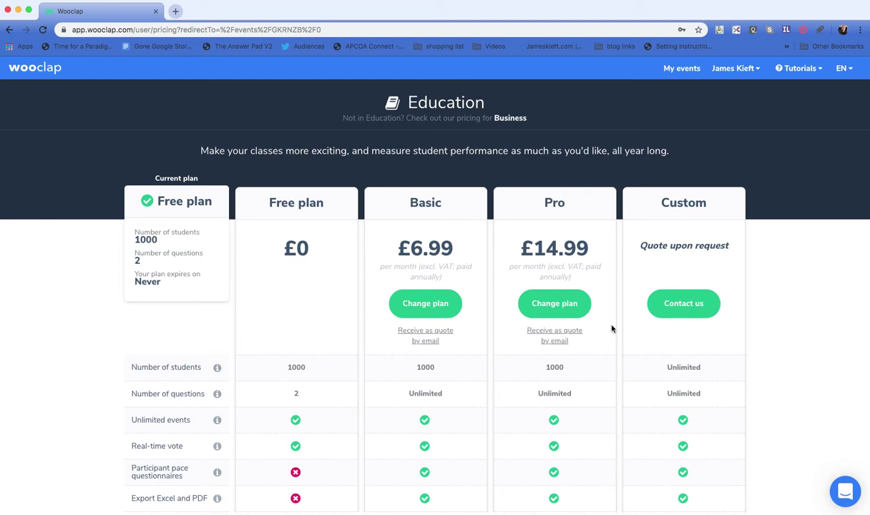
{"action": "scroll", "coordinate": [293, 295], "scroll_direction": "down", "scroll_amount": 1}
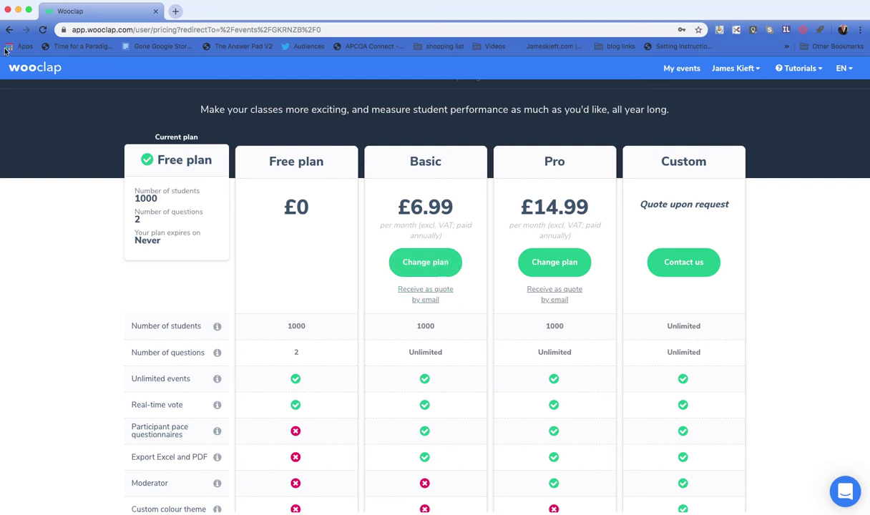
{"action": "scroll", "coordinate": [204, 161], "scroll_direction": "up", "scroll_amount": 3}
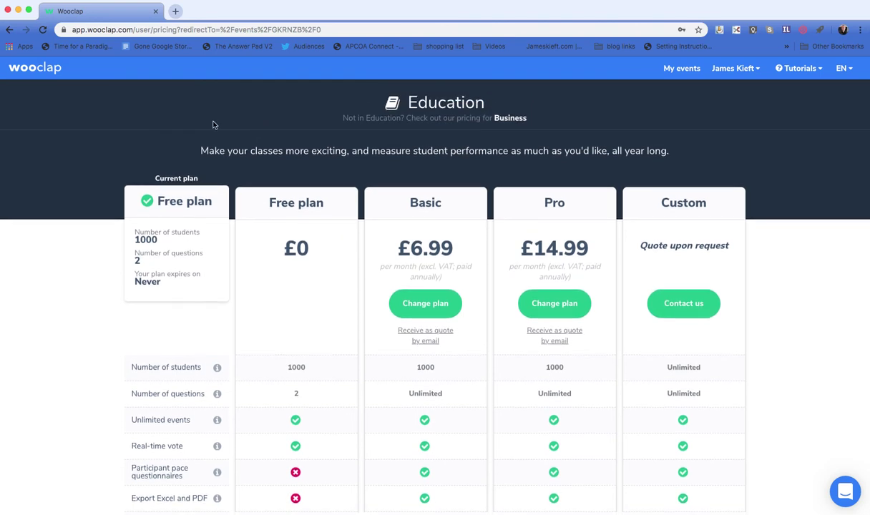
{"action": "left_click", "coordinate": [47, 72]}
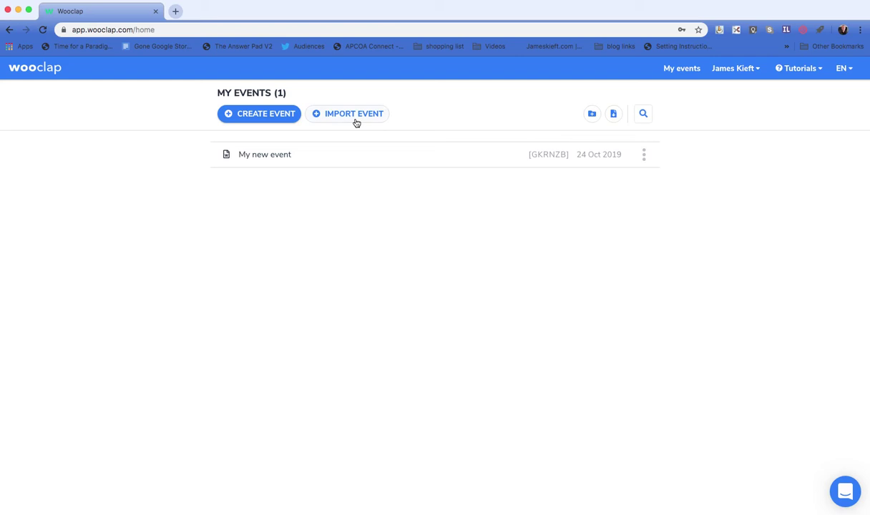
- Open My new event, browse the additional question types, and open its poll question
{"action": "left_click", "coordinate": [272, 159]}
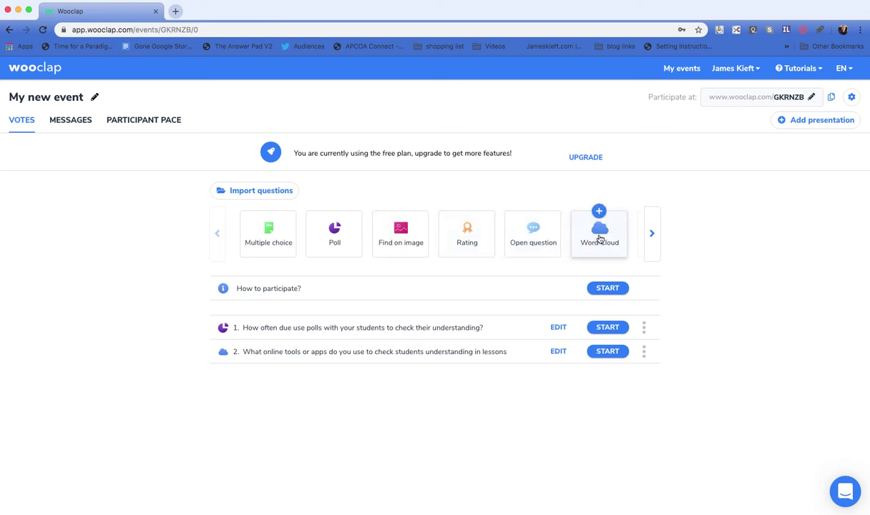
{"action": "left_click", "coordinate": [652, 235]}
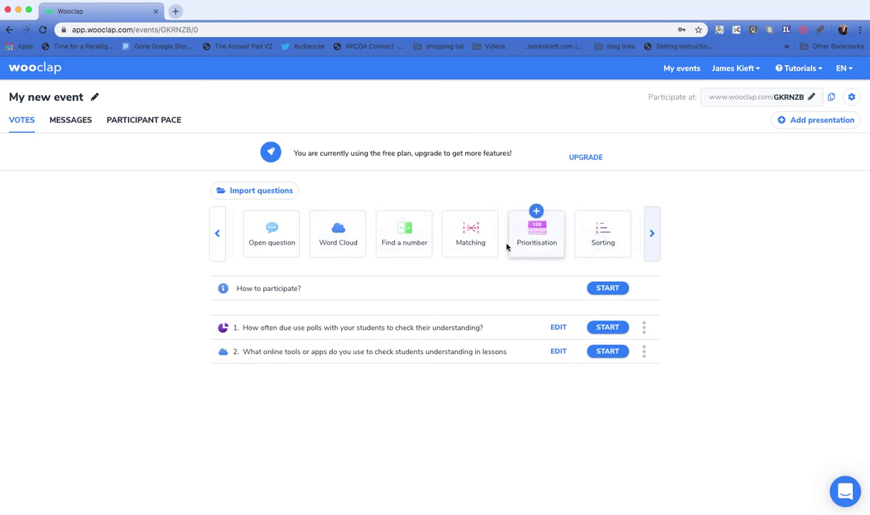
{"action": "scroll", "coordinate": [518, 244], "scroll_direction": "left", "scroll_amount": 3}
{"action": "scroll", "coordinate": [518, 243], "scroll_direction": "left", "scroll_amount": 3}
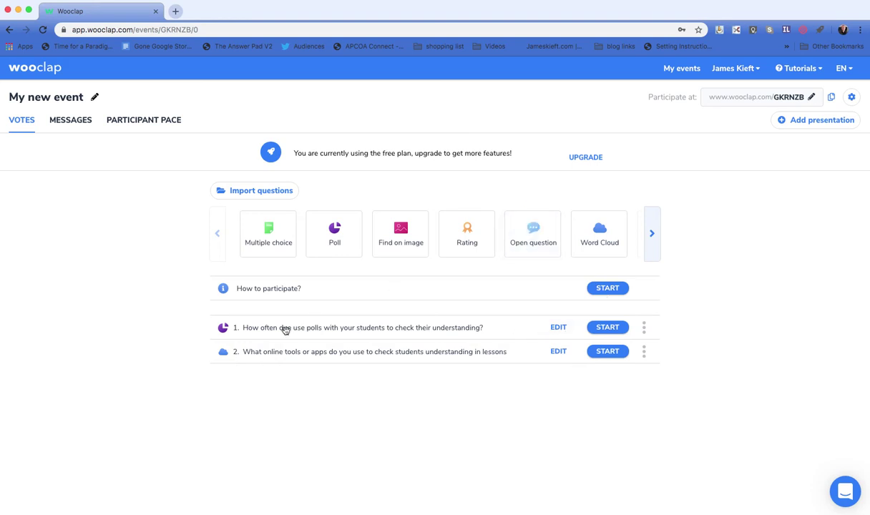
{"action": "left_click", "coordinate": [558, 328]}
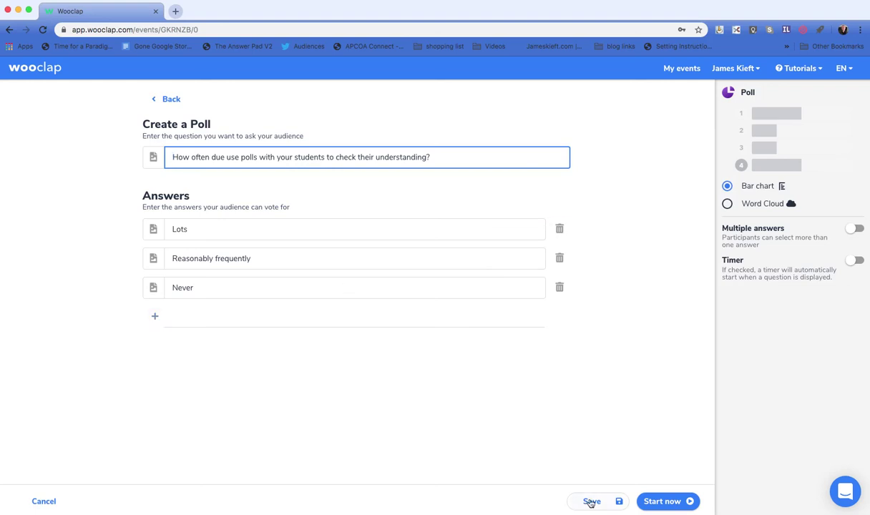
{"action": "left_click", "coordinate": [172, 102]}
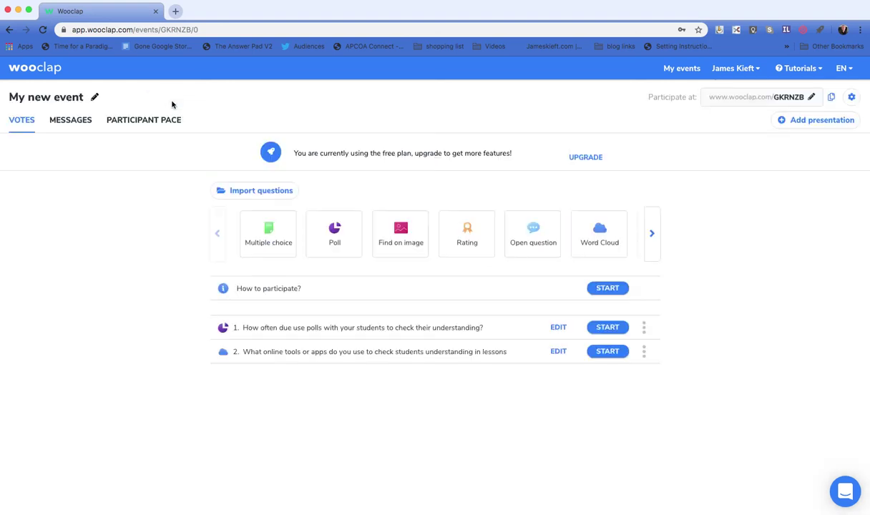
{"action": "left_click", "coordinate": [558, 353]}
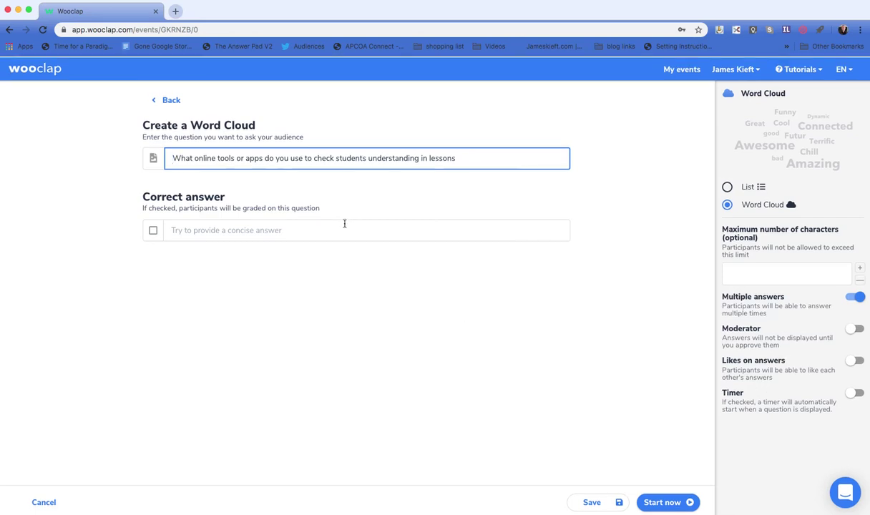
{"action": "left_click", "coordinate": [171, 100]}
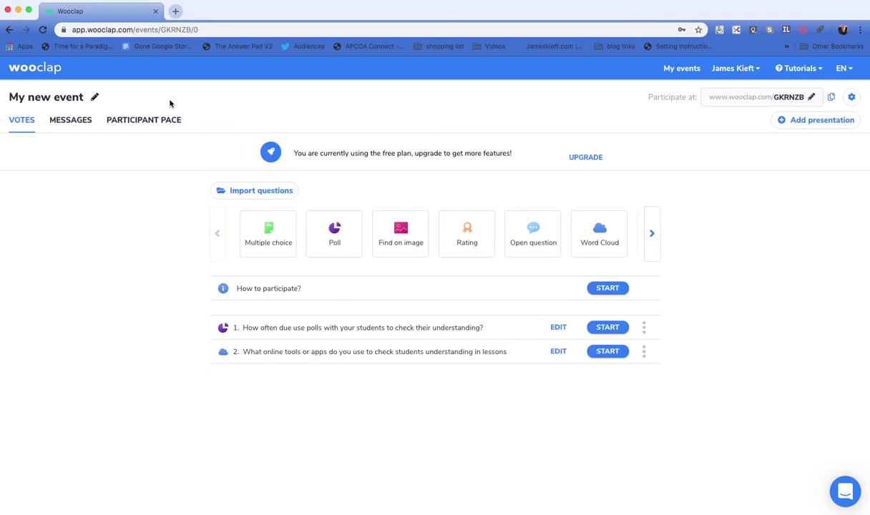
- Delete the online-tools word cloud question and start a new Sorting question
{"action": "left_click", "coordinate": [644, 352]}
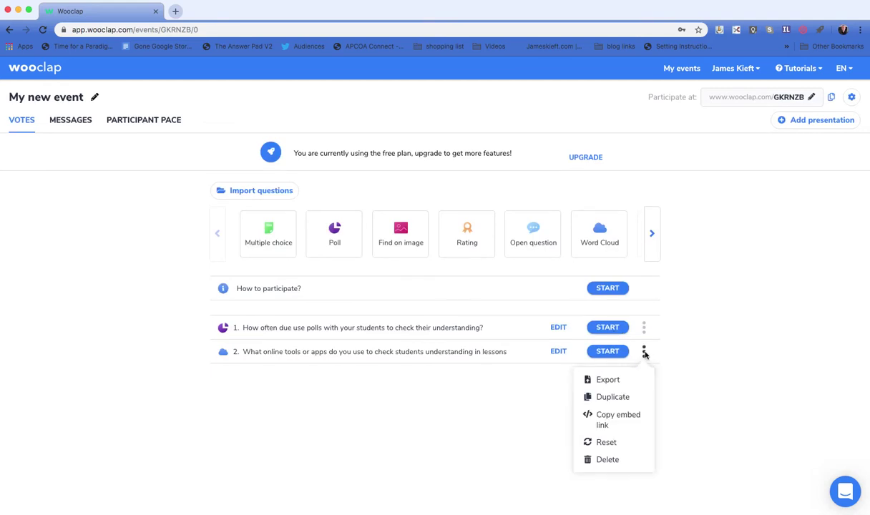
{"action": "left_click", "coordinate": [605, 461]}
{"action": "left_click", "coordinate": [577, 201]}
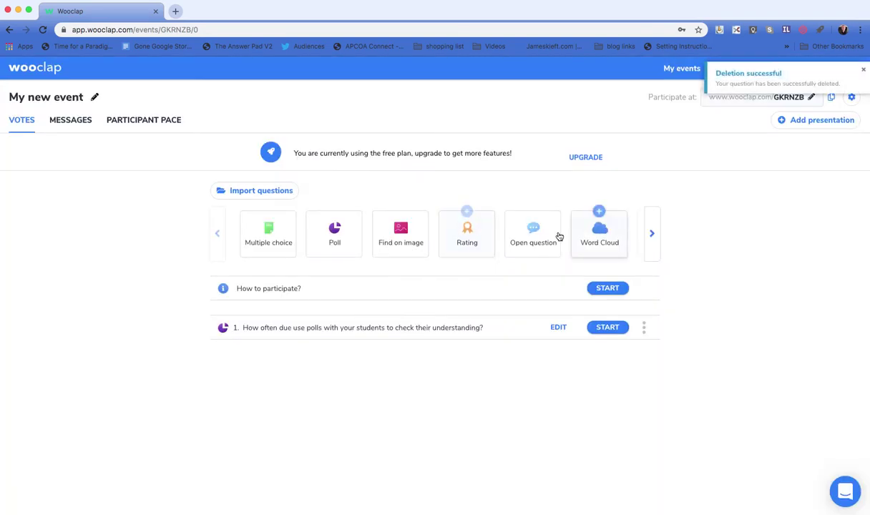
{"action": "left_click", "coordinate": [653, 237]}
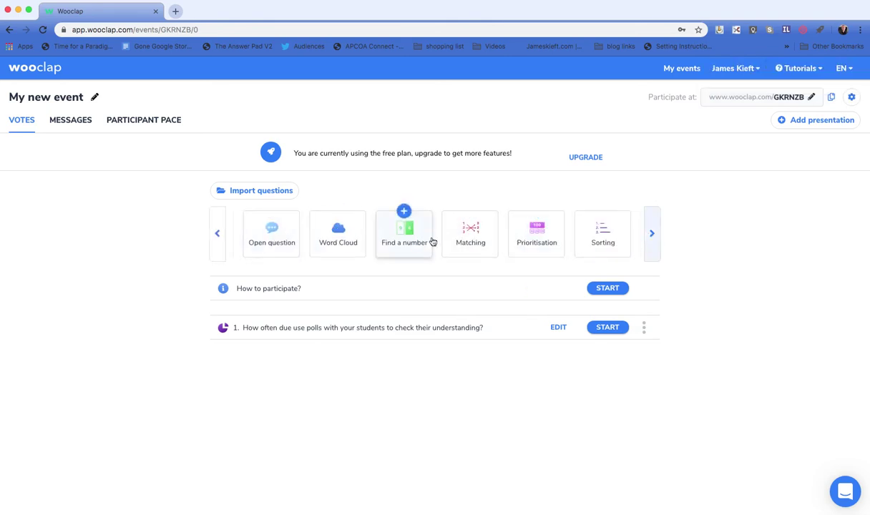
{"action": "left_click", "coordinate": [600, 233]}
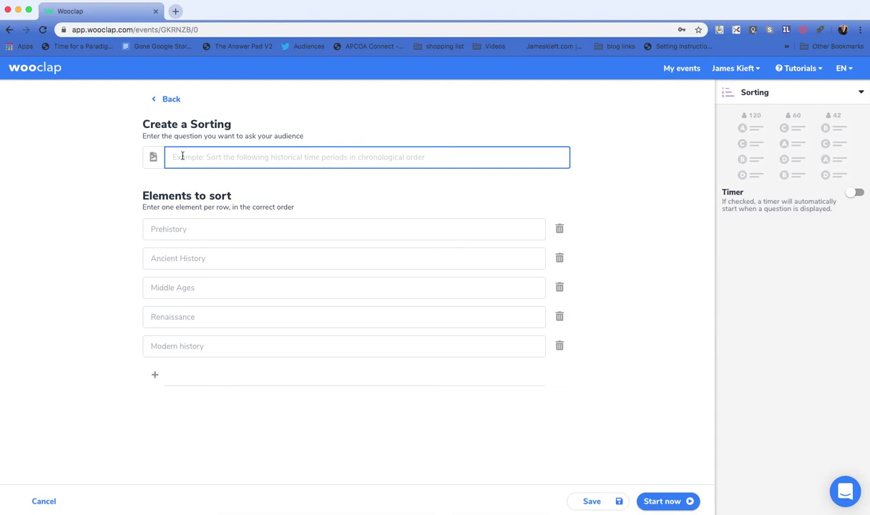
- Enter 'which of these have you heard of' with Ford Focus, VW Golf, Toyota Corolla, and save
{"action": "type", "text": "whi"}
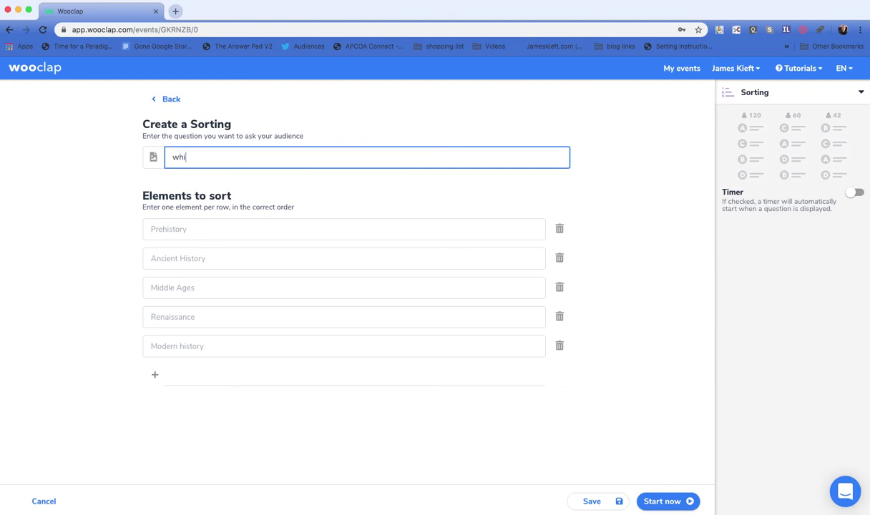
{"action": "type", "text": "ch of these have you heard of"}
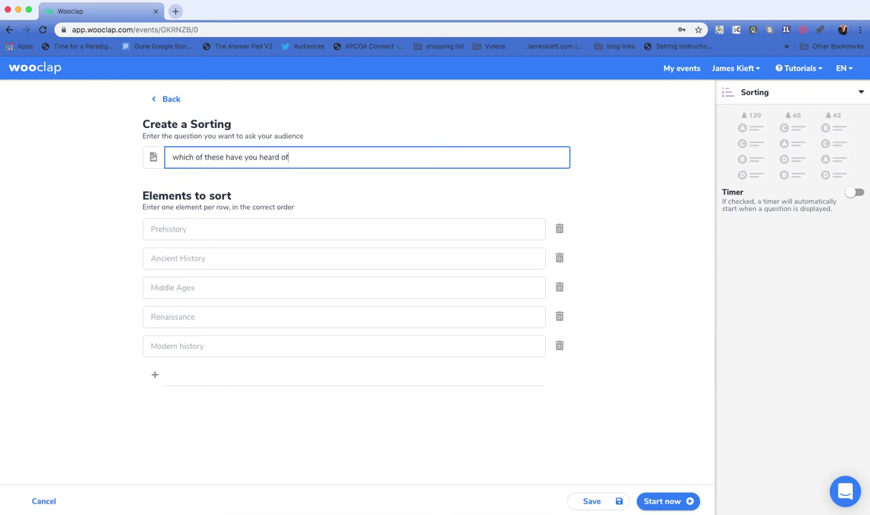
{"action": "left_click", "coordinate": [165, 229]}
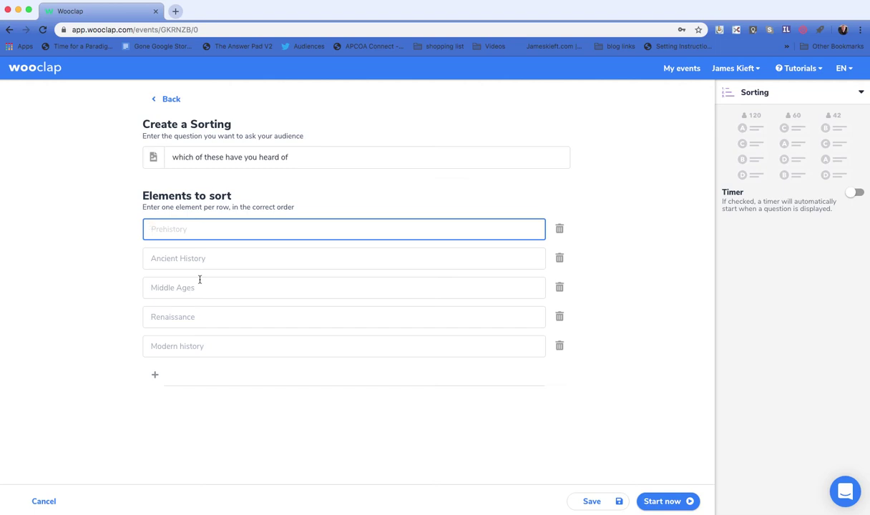
{"action": "type", "text": "Ford Focus"}
{"action": "key", "text": "Return"}
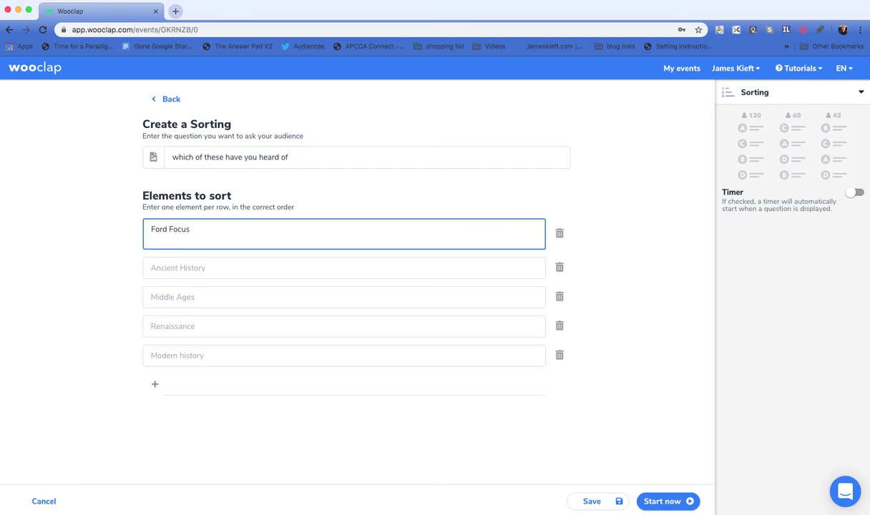
{"action": "left_click", "coordinate": [162, 271]}
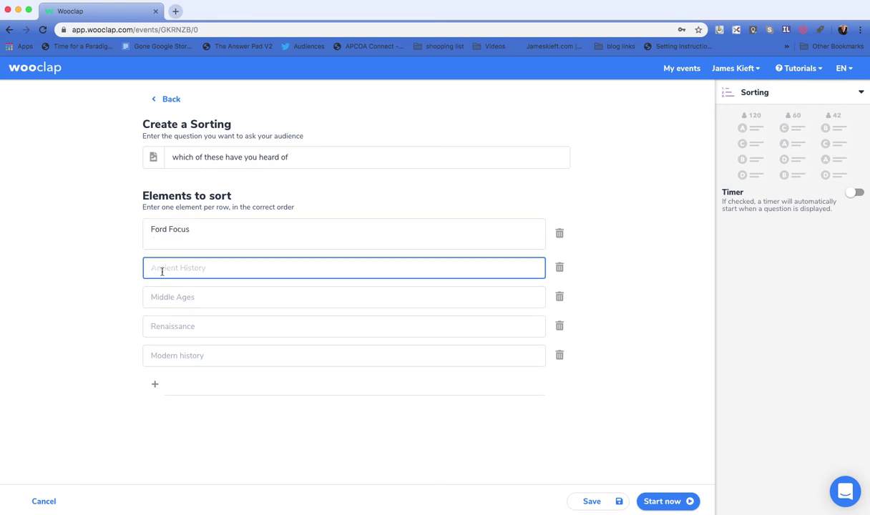
{"action": "type", "text": "VW Gold"}
{"action": "key", "text": "BackSpace"}
{"action": "type", "text": "f"}
{"action": "left_click", "coordinate": [169, 299]}
{"action": "type", "text": "T"}
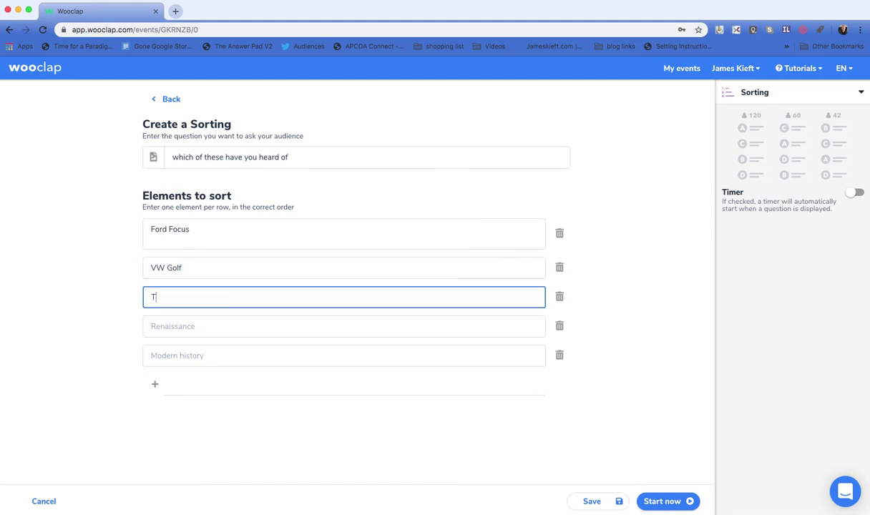
{"action": "type", "text": "oyota Corolla"}
{"action": "left_click", "coordinate": [592, 503]}
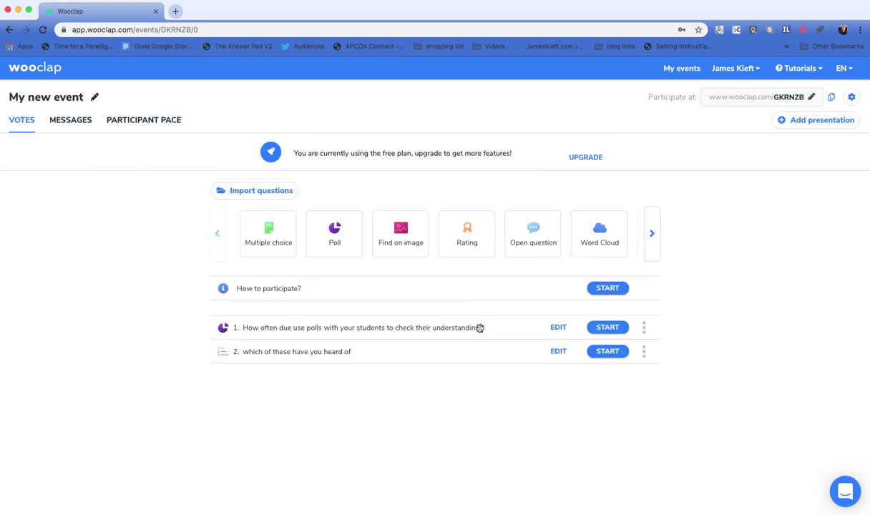
- Check question 2's options menu without changes, then start presenting from the joining instructions
{"action": "left_click", "coordinate": [644, 351]}
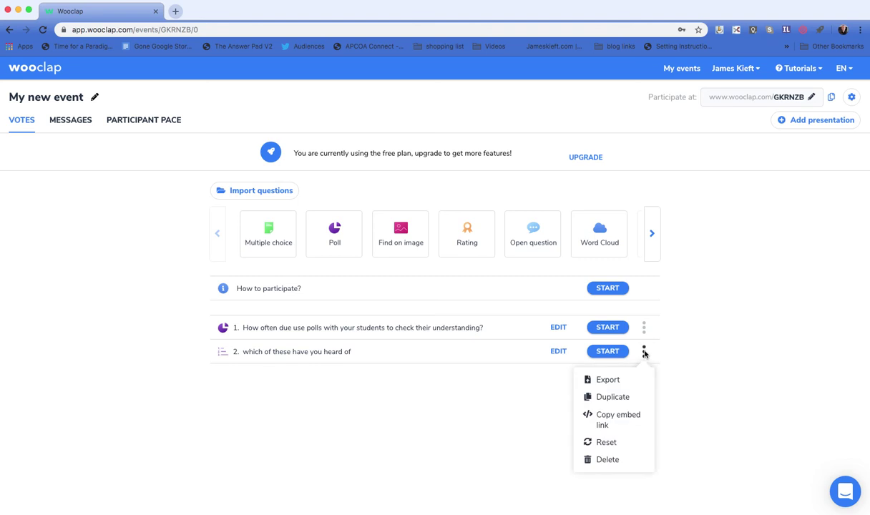
{"action": "left_click", "coordinate": [712, 410]}
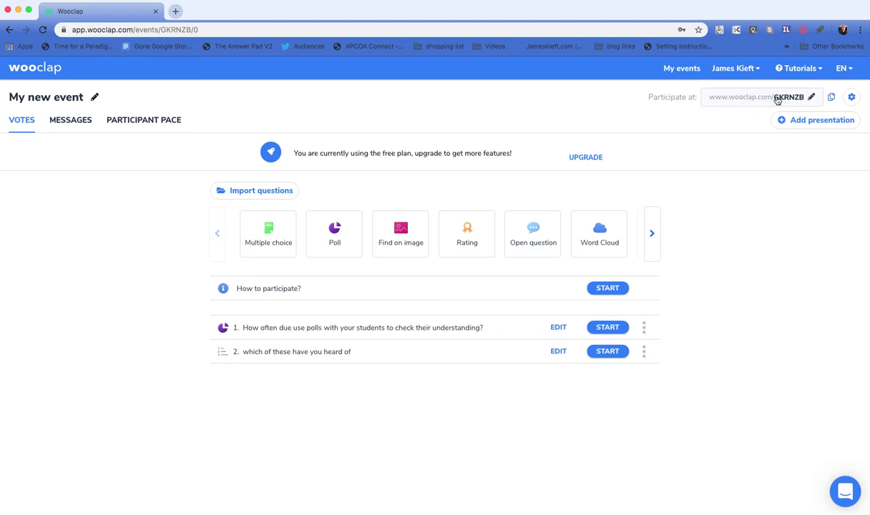
{"action": "left_click", "coordinate": [613, 290]}
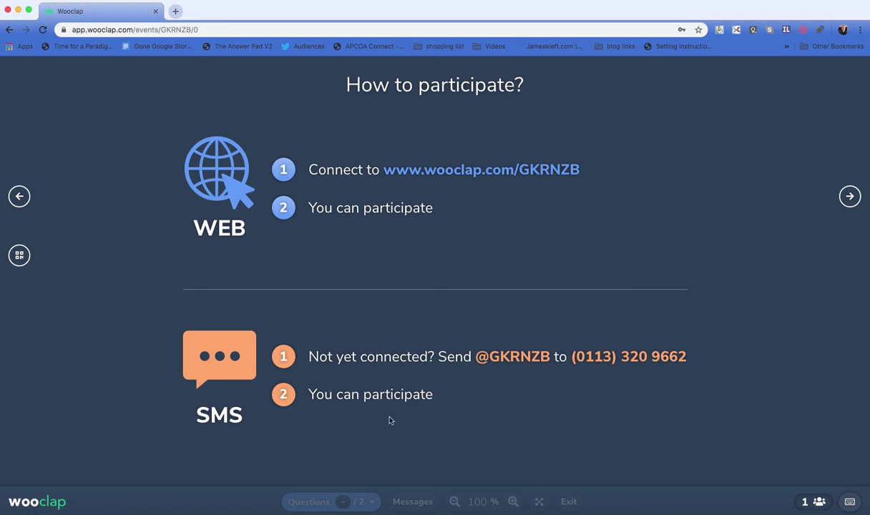
- Advance the live presentation to the poll question and switch to the participant's browser profile
{"action": "left_click", "coordinate": [851, 197]}
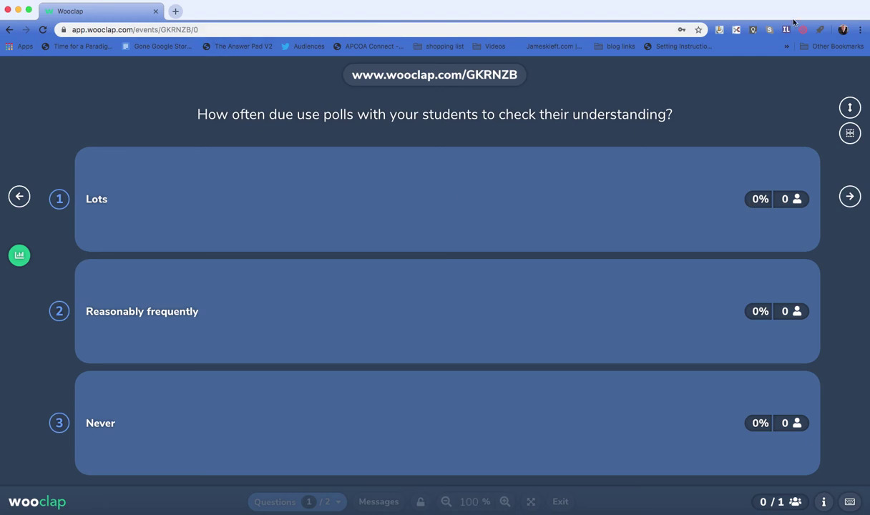
{"action": "left_click", "coordinate": [844, 30]}
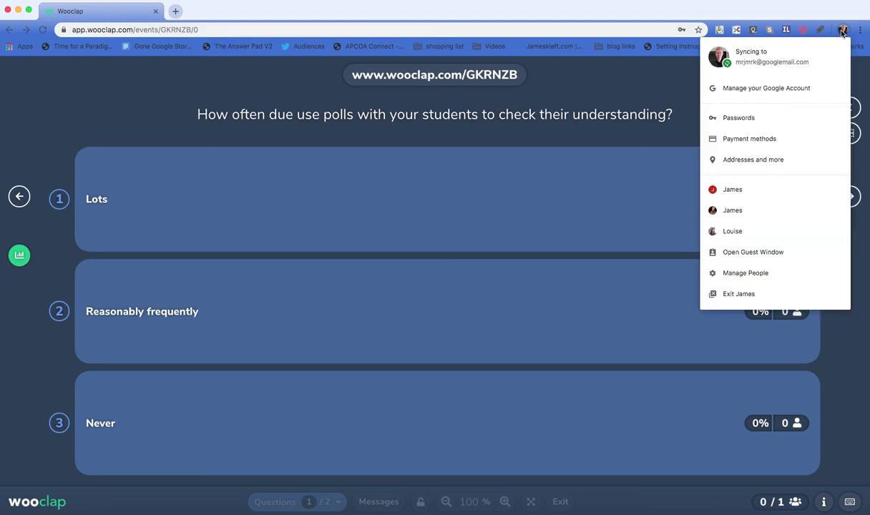
{"action": "left_click", "coordinate": [735, 191]}
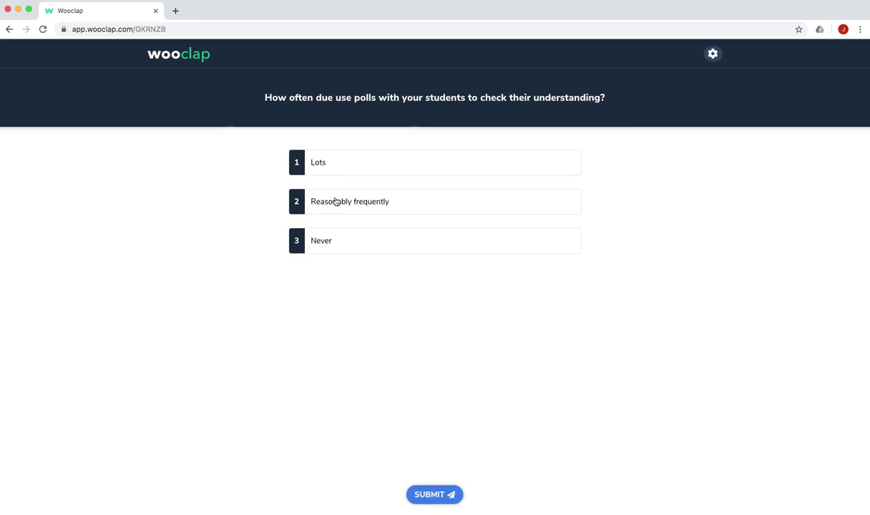
- As the participant, vote Lots on the poll, then return to the presenter's window
{"action": "left_click", "coordinate": [336, 160]}
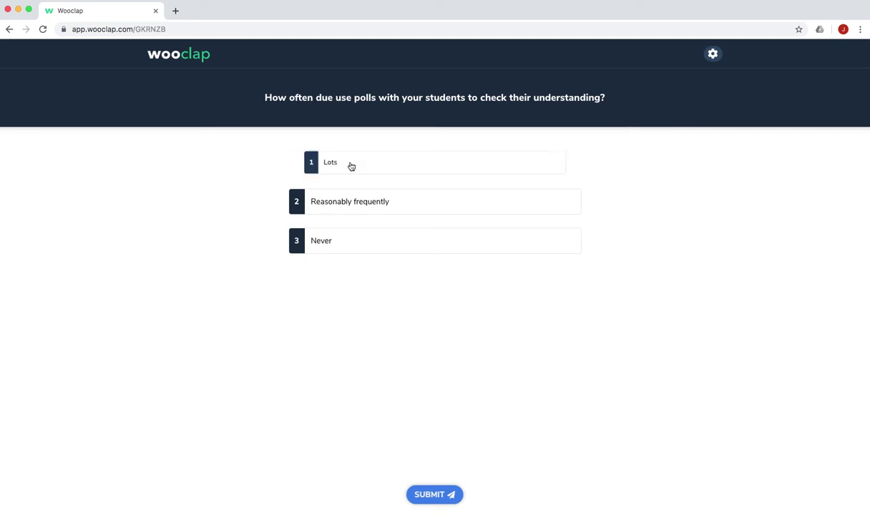
{"action": "left_click", "coordinate": [441, 494]}
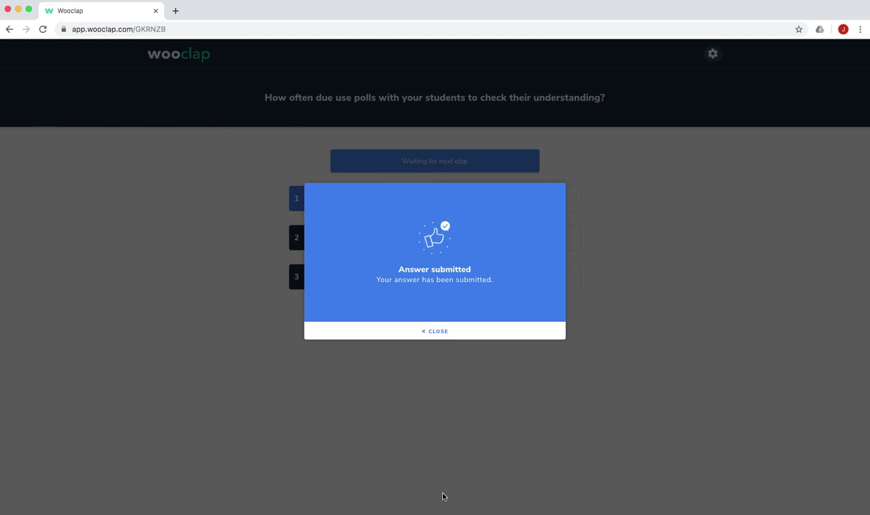
{"action": "left_click", "coordinate": [438, 332]}
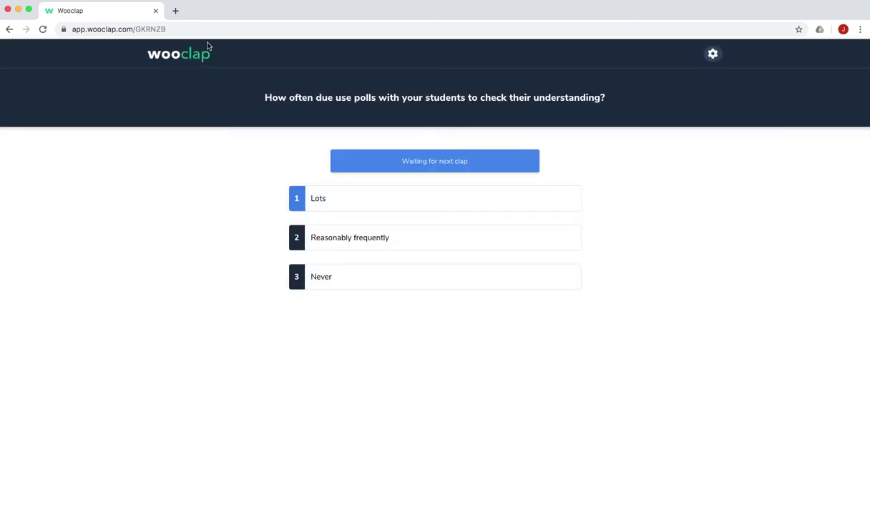
{"action": "left_click", "coordinate": [843, 29]}
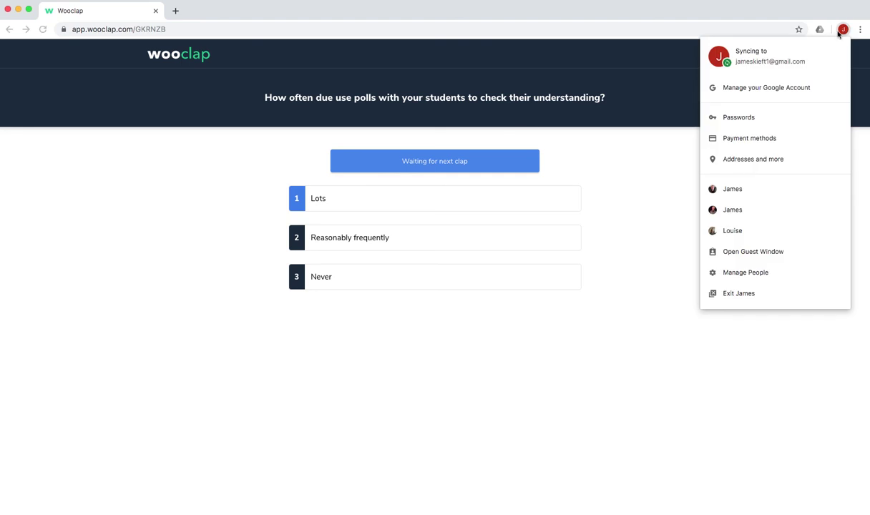
{"action": "left_click", "coordinate": [732, 190]}
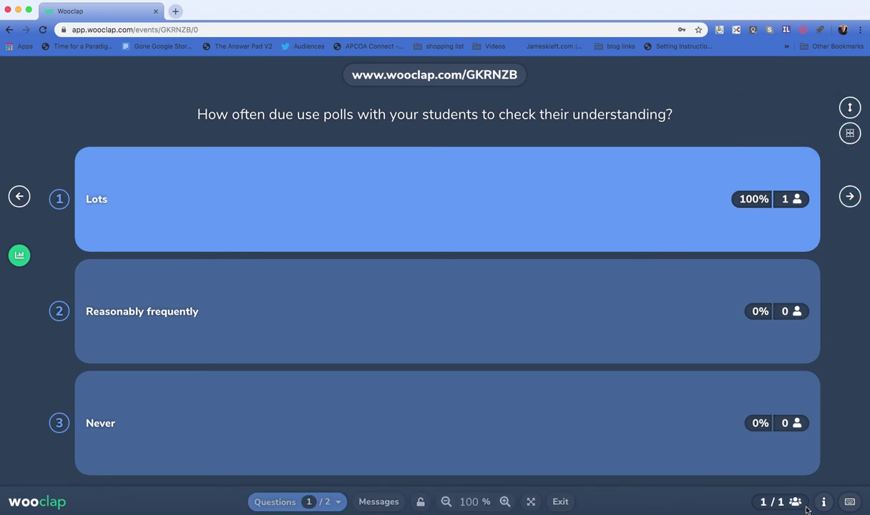
- Check the questions list and toggle the poll results off and on, showing Lots at 100%
{"action": "left_click", "coordinate": [339, 503]}
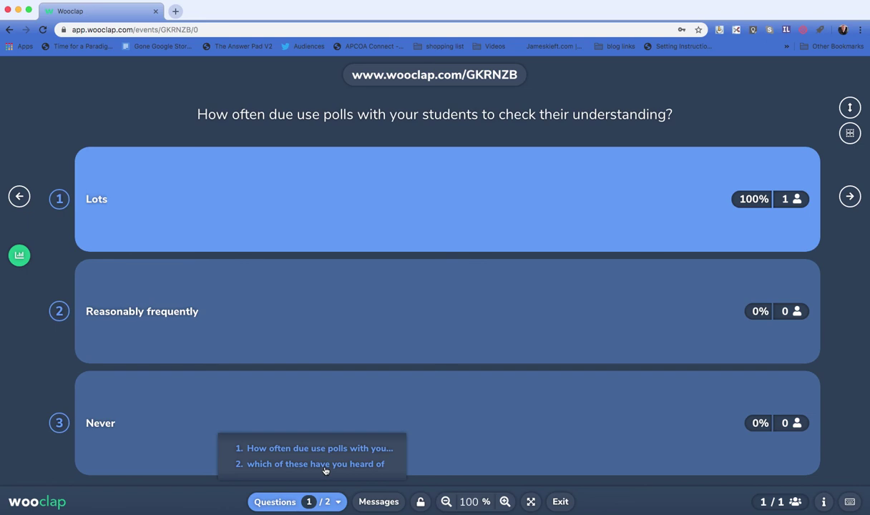
{"action": "left_click", "coordinate": [22, 257]}
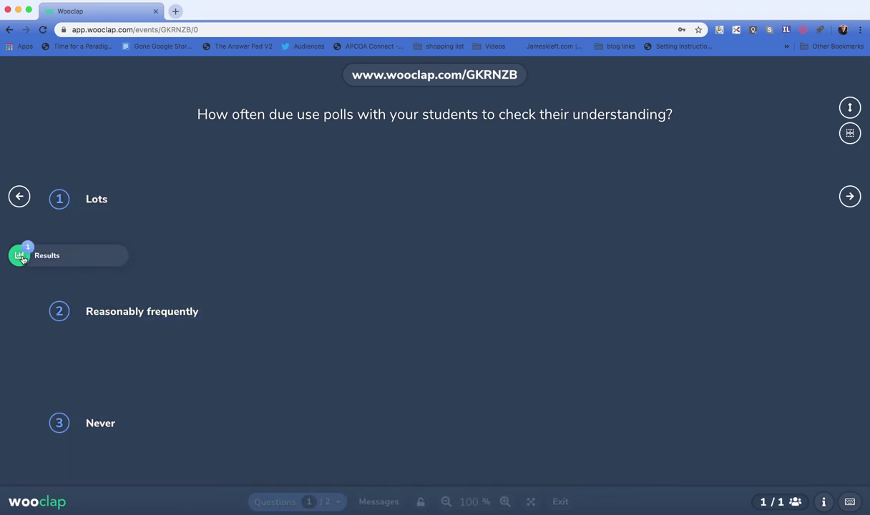
{"action": "left_click", "coordinate": [21, 257]}
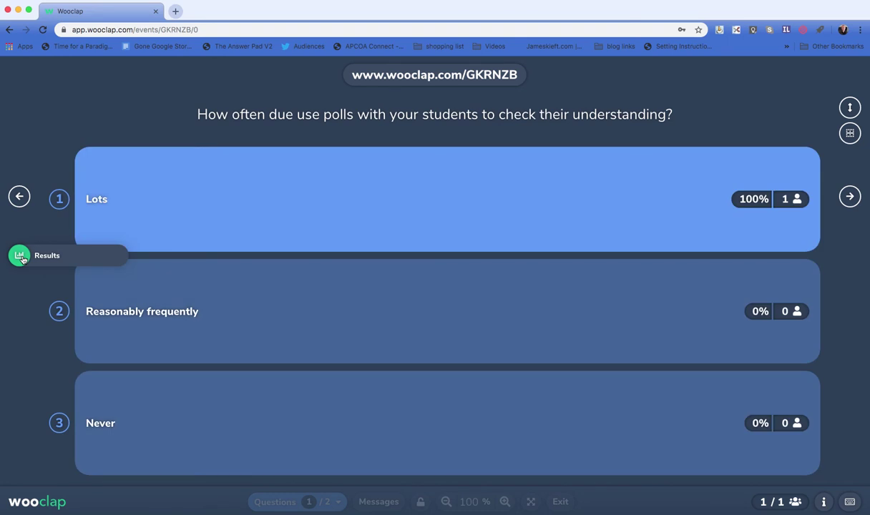
- Move the presentation to question 2 and switch to the participant's window
{"action": "left_click", "coordinate": [337, 502]}
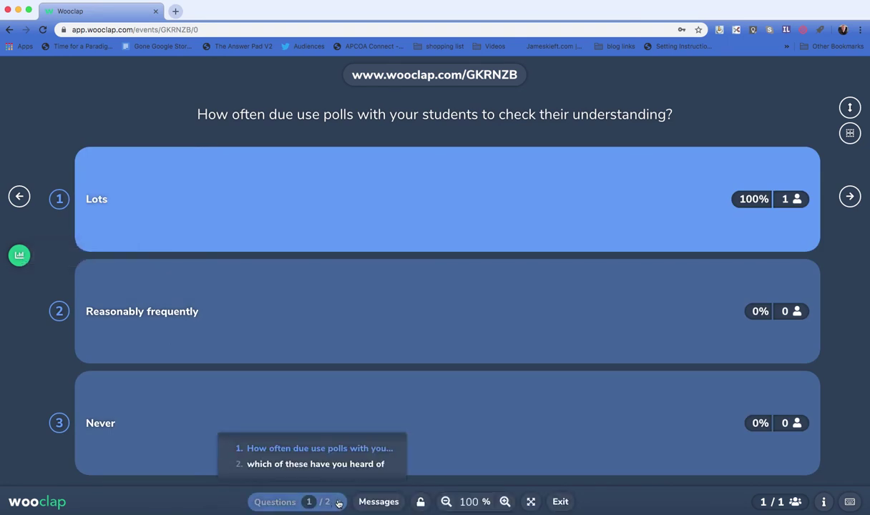
{"action": "left_click", "coordinate": [319, 466]}
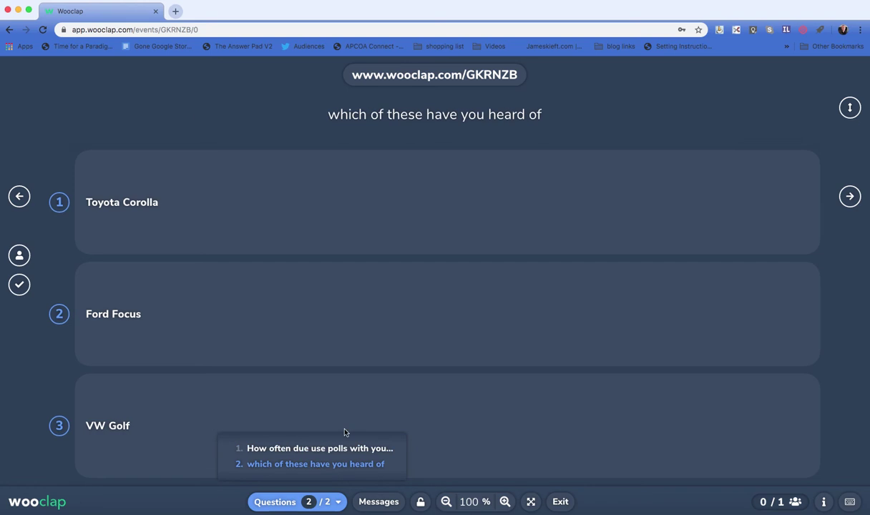
{"action": "left_click", "coordinate": [845, 30]}
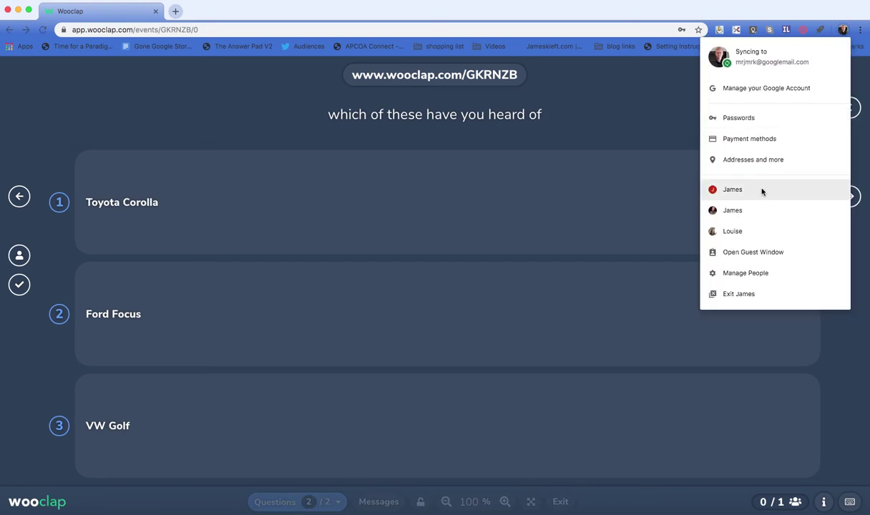
{"action": "left_click", "coordinate": [763, 190]}
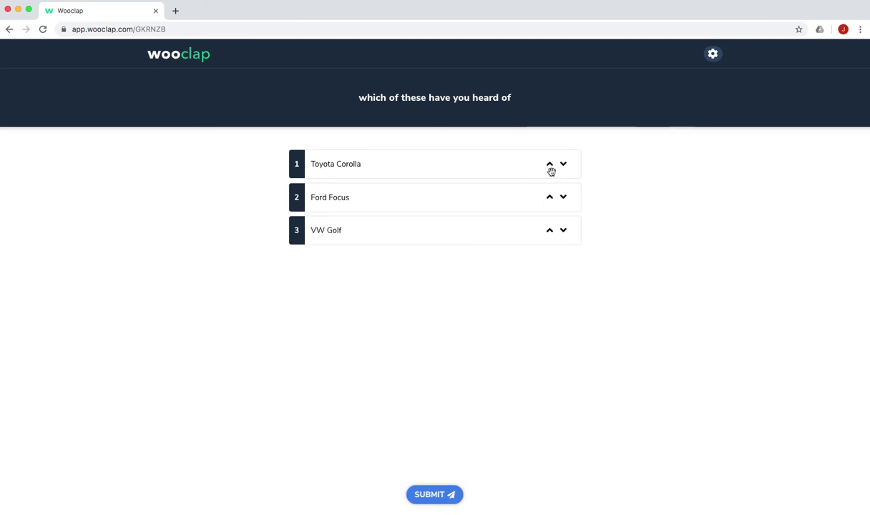
- Order Ford Focus, VW Golf, Toyota Corolla and submit the participant's ranking
{"action": "left_click", "coordinate": [549, 197]}
{"action": "left_click", "coordinate": [550, 230]}
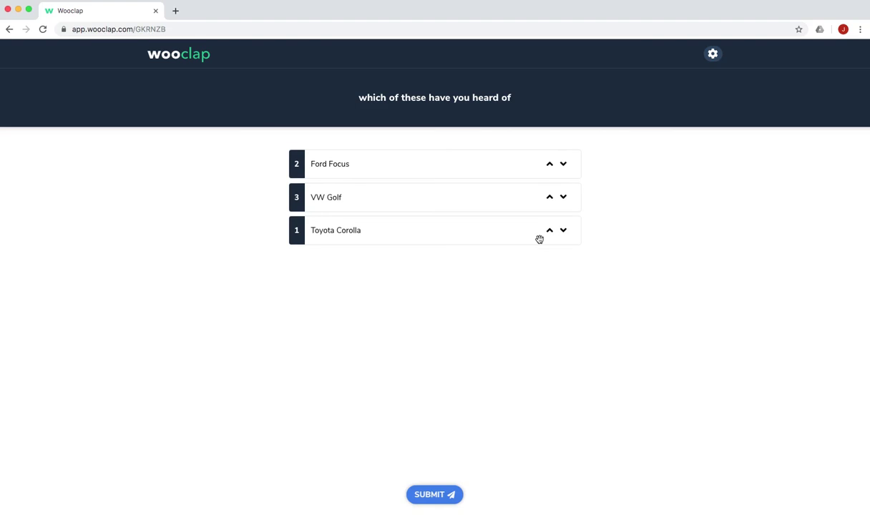
{"action": "left_click", "coordinate": [436, 495]}
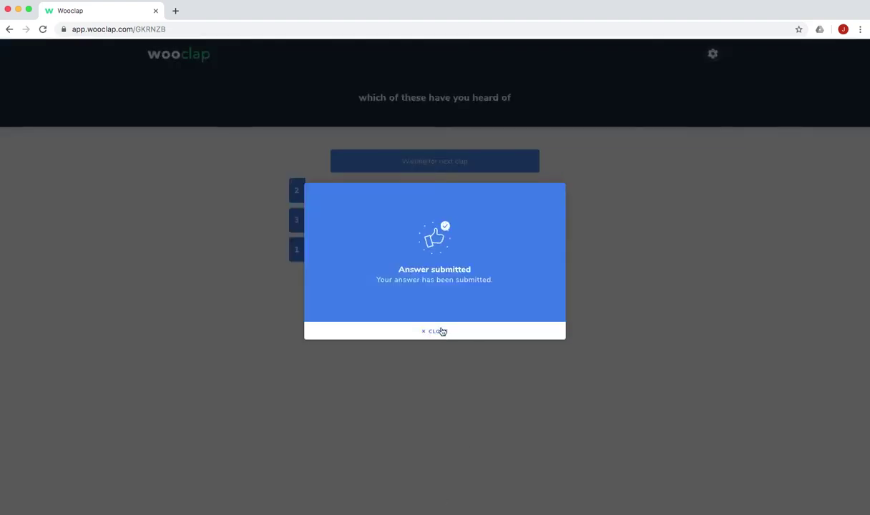
{"action": "left_click", "coordinate": [442, 331]}
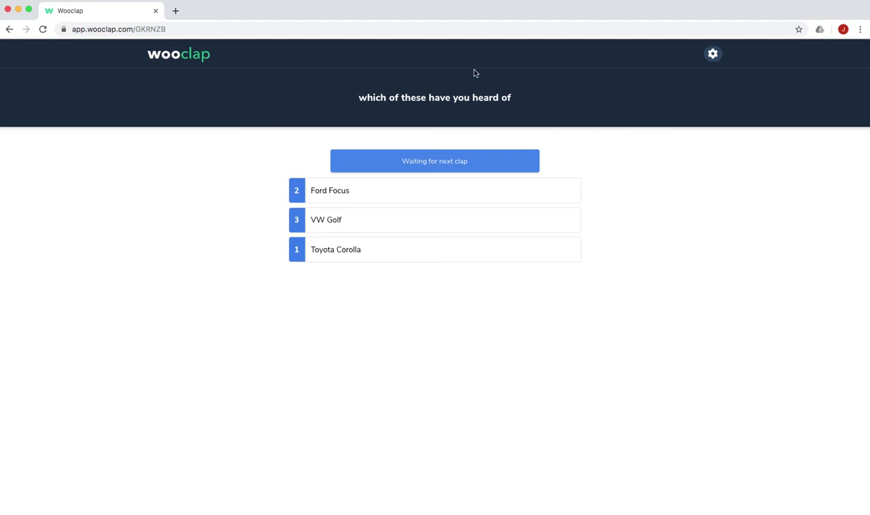
{"action": "left_click", "coordinate": [843, 30]}
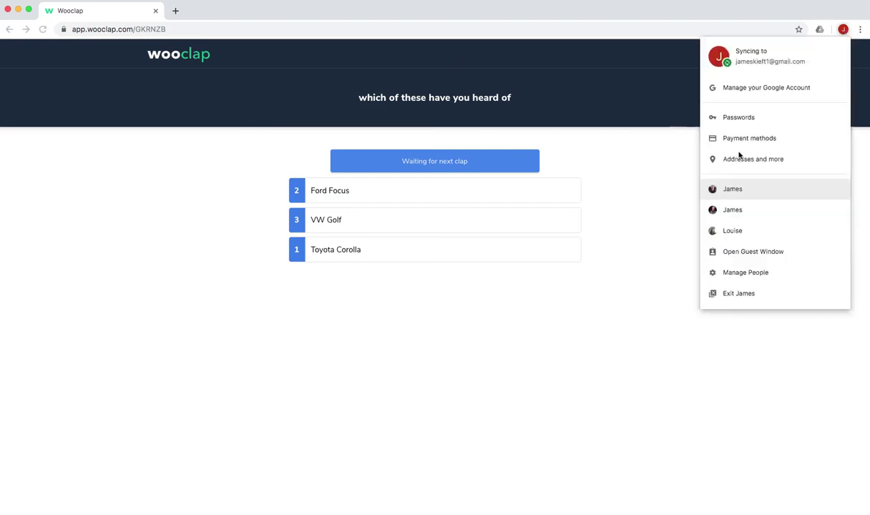
- As presenter, show the most frequent ranking and the Messages screen, then exit to the event editor
{"action": "left_click", "coordinate": [737, 188]}
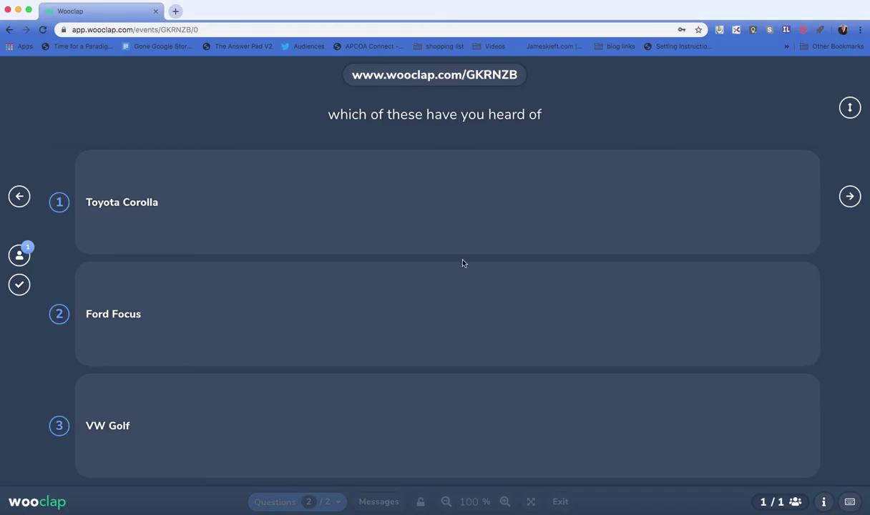
{"action": "left_click", "coordinate": [19, 256]}
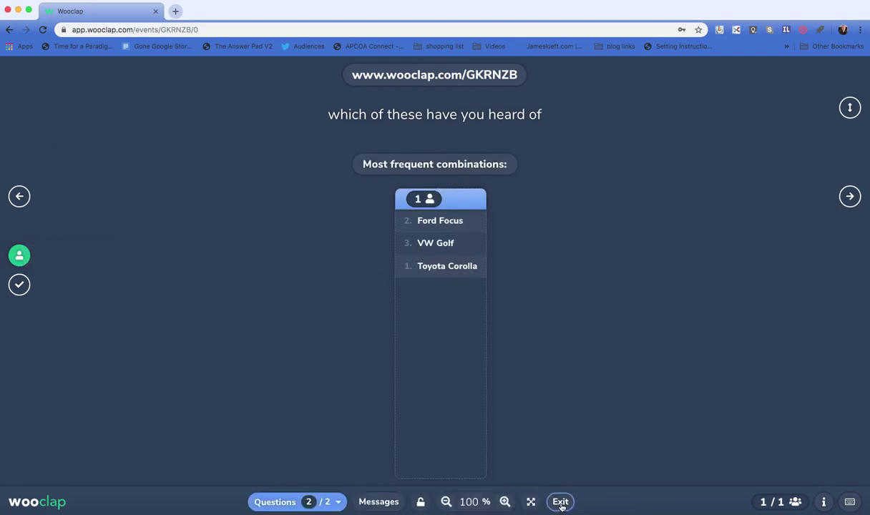
{"action": "left_click", "coordinate": [379, 502]}
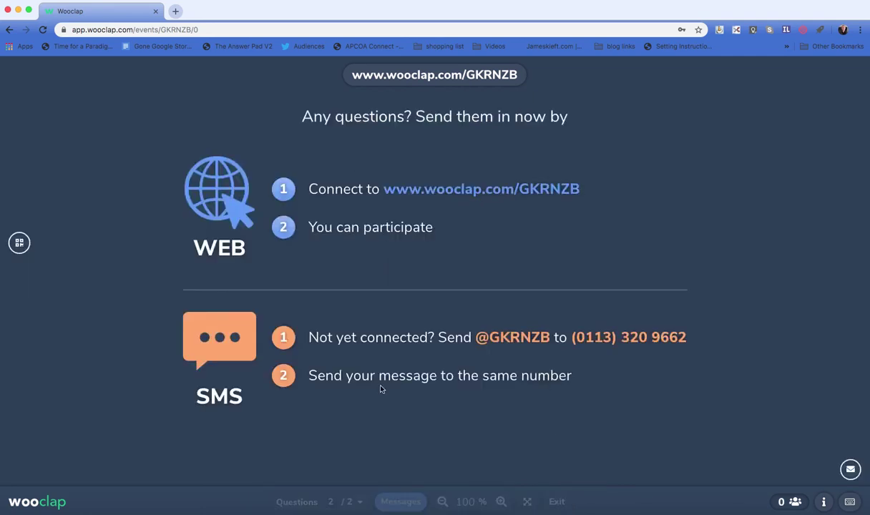
{"action": "mouse_move", "coordinate": [340, 503]}
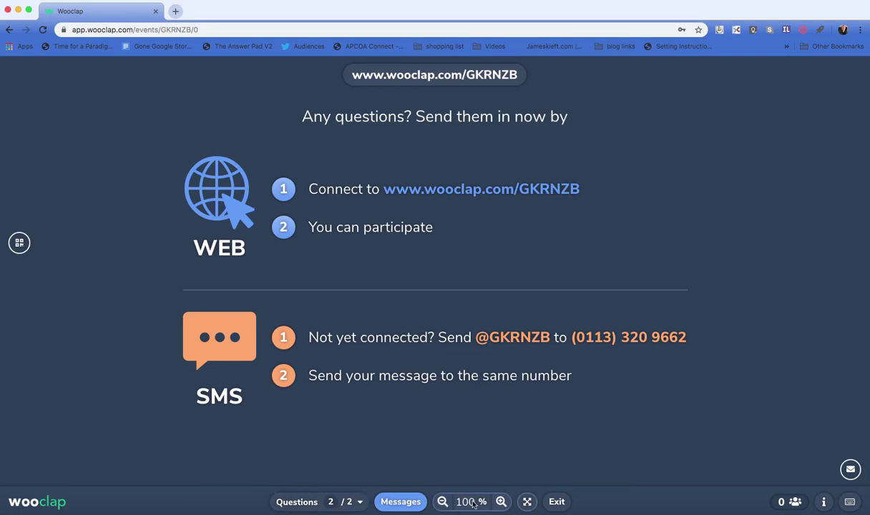
{"action": "left_click", "coordinate": [556, 502]}
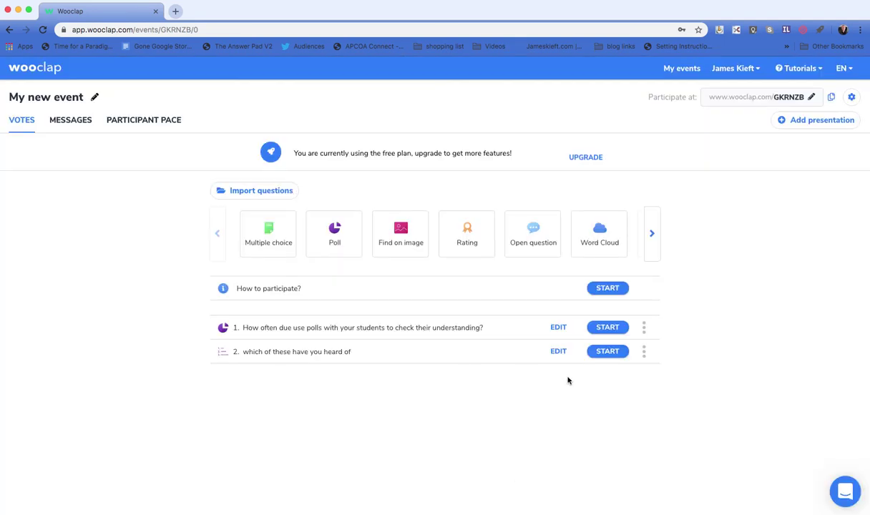
{"action": "left_click", "coordinate": [121, 123]}
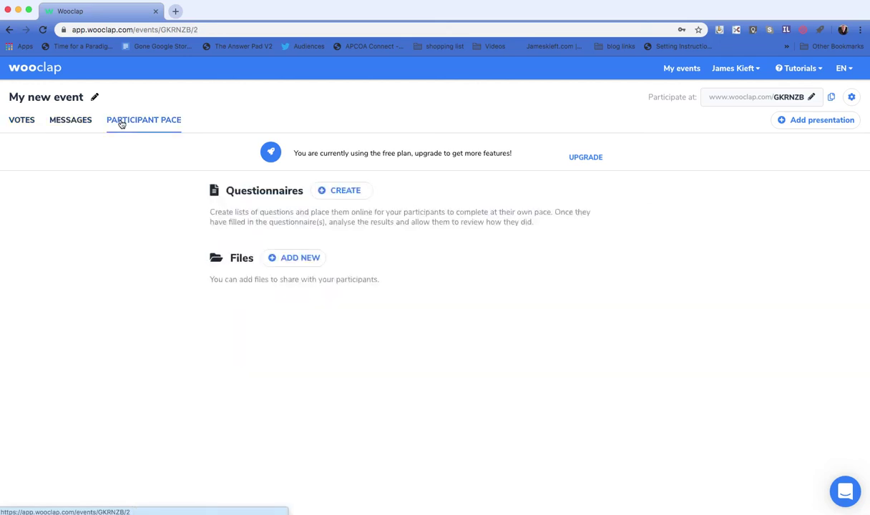
- Review the messages wall and votes pages, peeking at the option menus for questions 1 and 2
{"action": "left_click", "coordinate": [68, 123]}
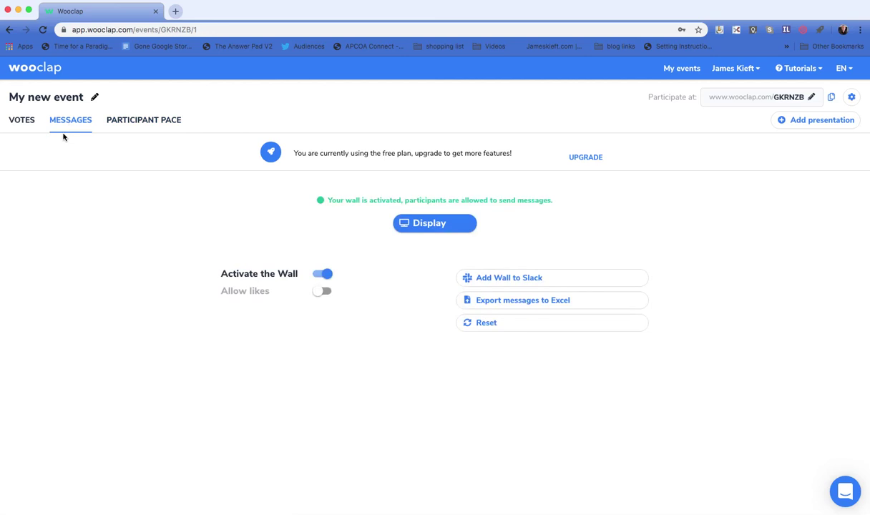
{"action": "left_click", "coordinate": [21, 121]}
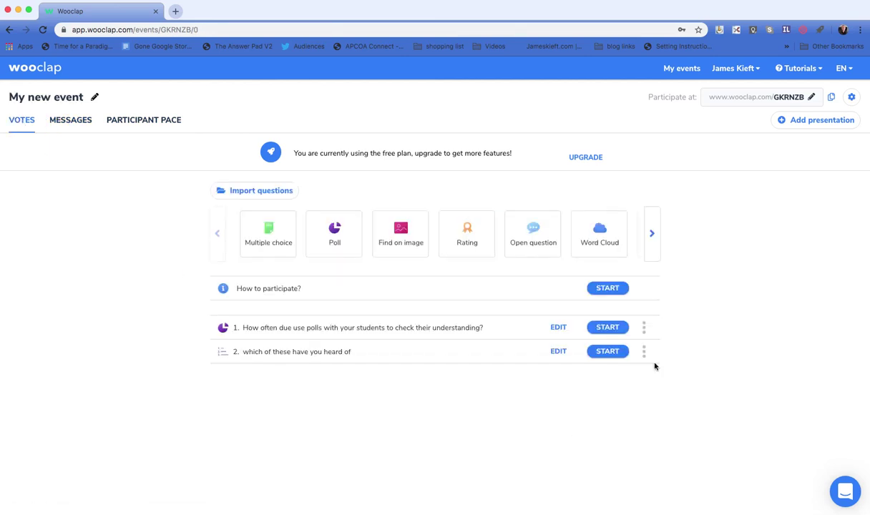
{"action": "left_click", "coordinate": [644, 328]}
{"action": "left_click", "coordinate": [700, 329]}
{"action": "left_click", "coordinate": [645, 353]}
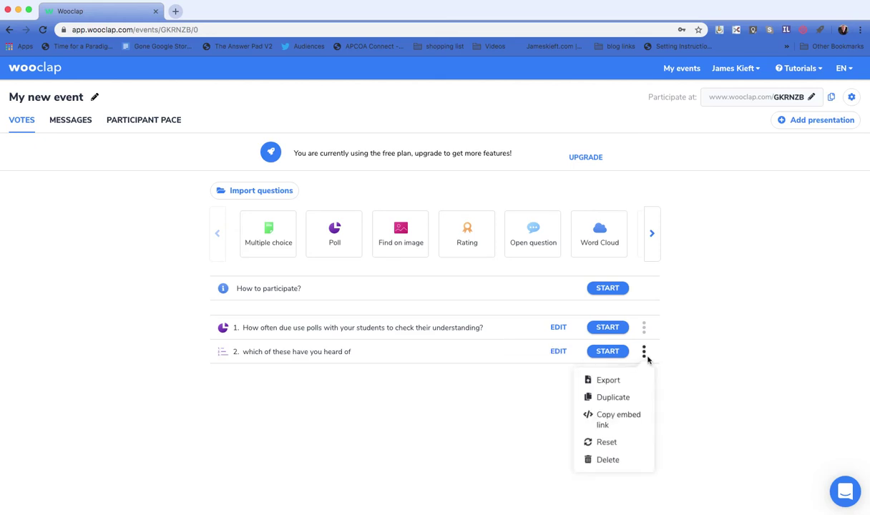
{"action": "left_click", "coordinate": [617, 338]}
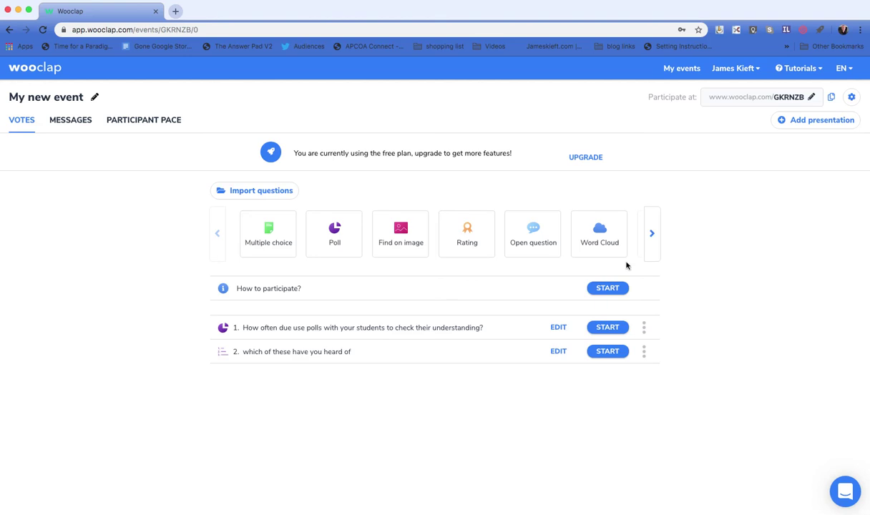
- Browse the account, tutorials and language menus, then return to the My events list
{"action": "left_click", "coordinate": [730, 68]}
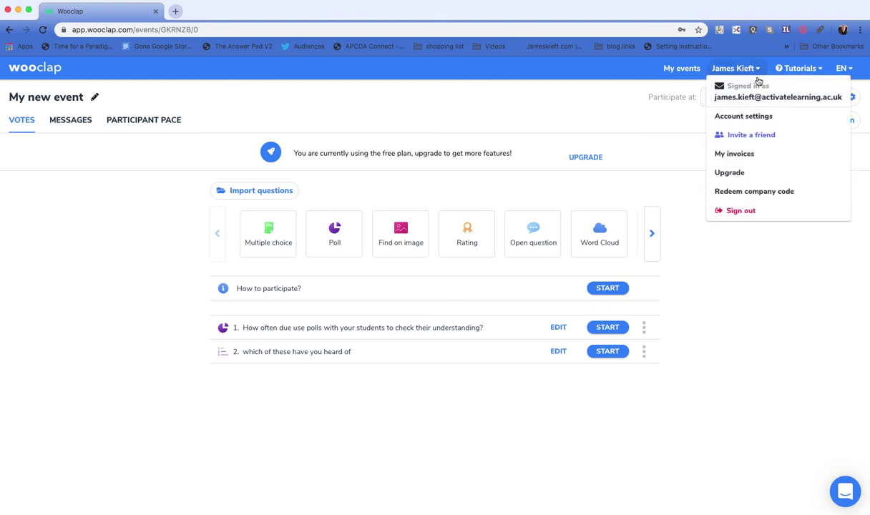
{"action": "left_click", "coordinate": [808, 69]}
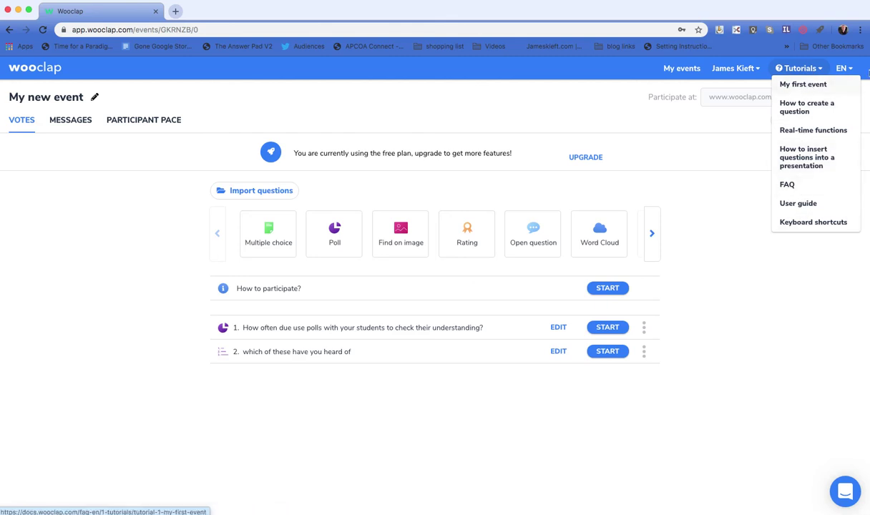
{"action": "left_click", "coordinate": [852, 70]}
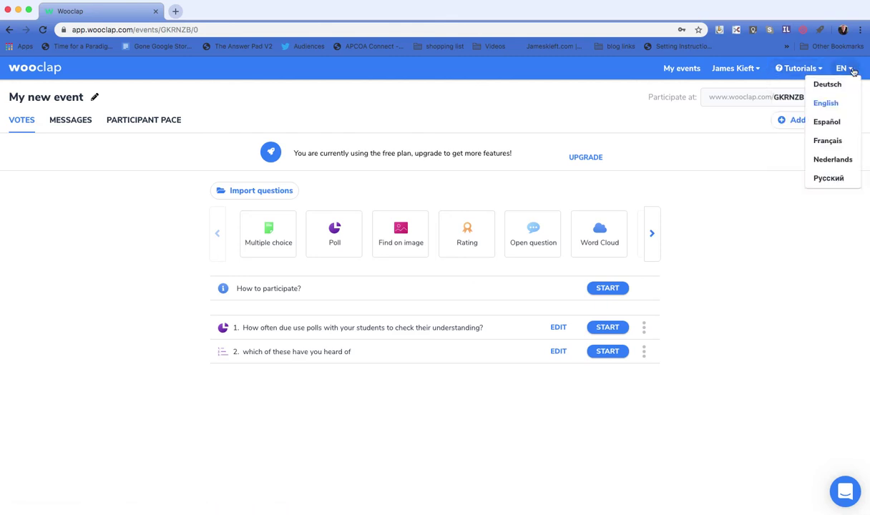
{"action": "left_click", "coordinate": [681, 70]}
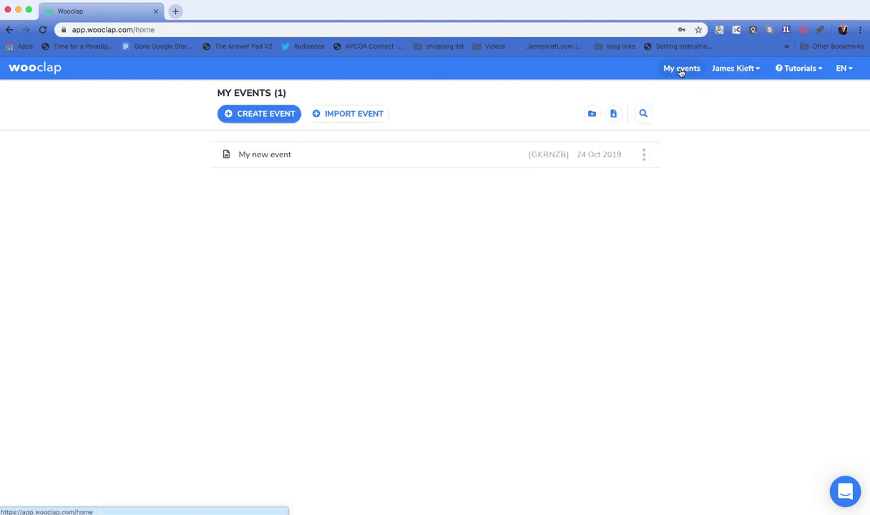
- Open 'My new event', dated 24 Oct 2019, from the events list
{"action": "left_click", "coordinate": [619, 158]}
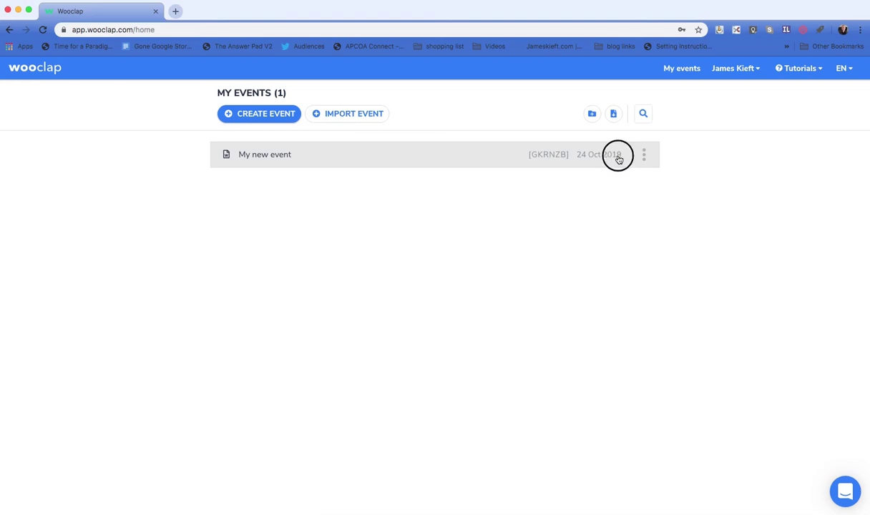